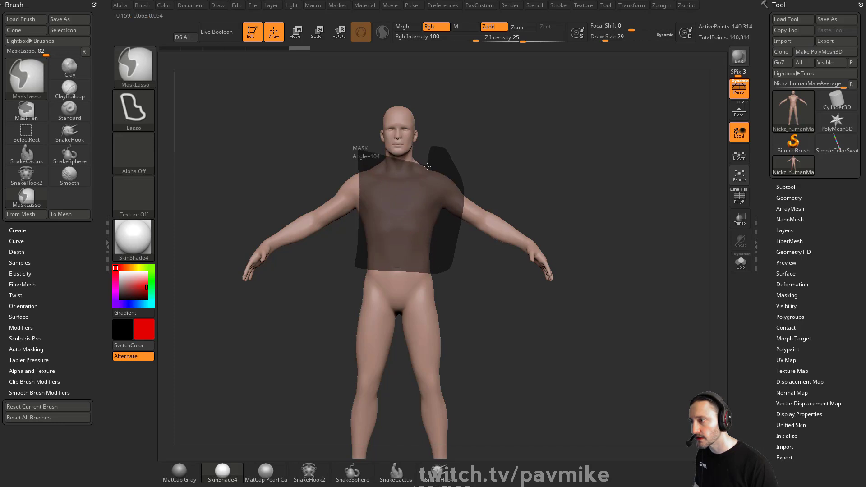
# Fill the tank-top-shaped area on the male figure's torso with red.
pyautogui.moveTo(544, 144); pyautogui.dragTo(613, 213)
pyautogui.hotkey('ctrl', 'f')
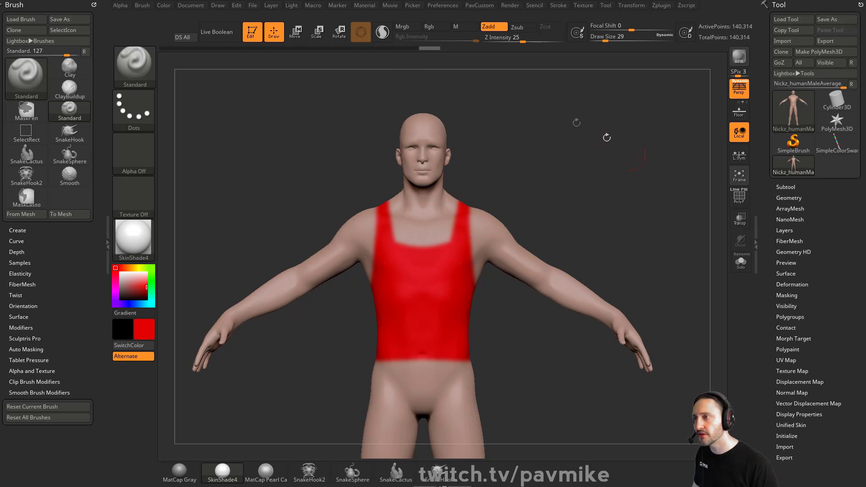
# Grab the current canvas view of the red-topped figure as a texture and make it the current texture.
pyautogui.click(191, 5)
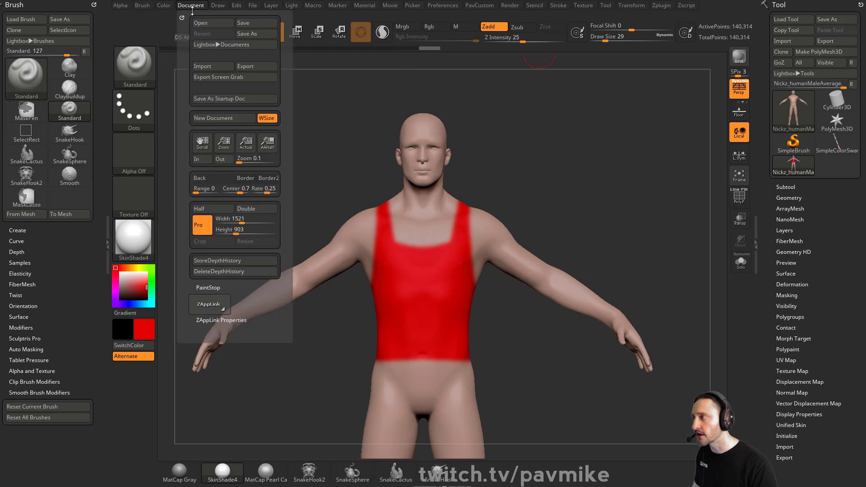
pyautogui.click(584, 5)
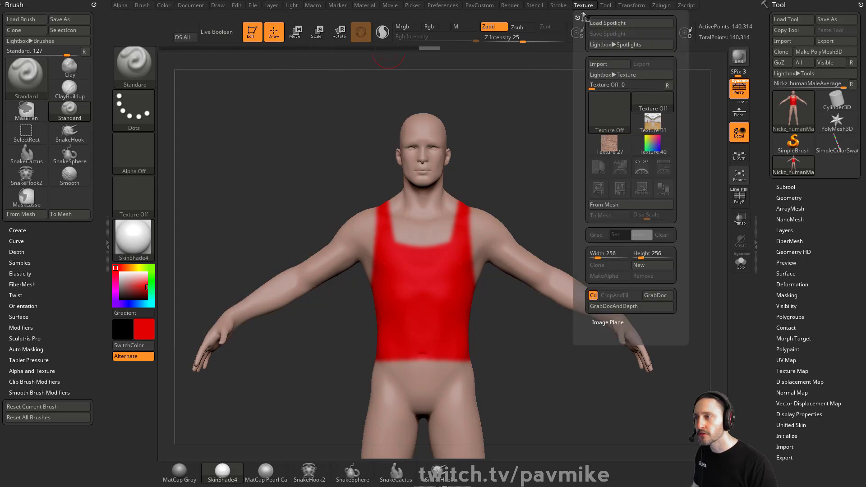
pyautogui.click(658, 298)
pyautogui.click(136, 195)
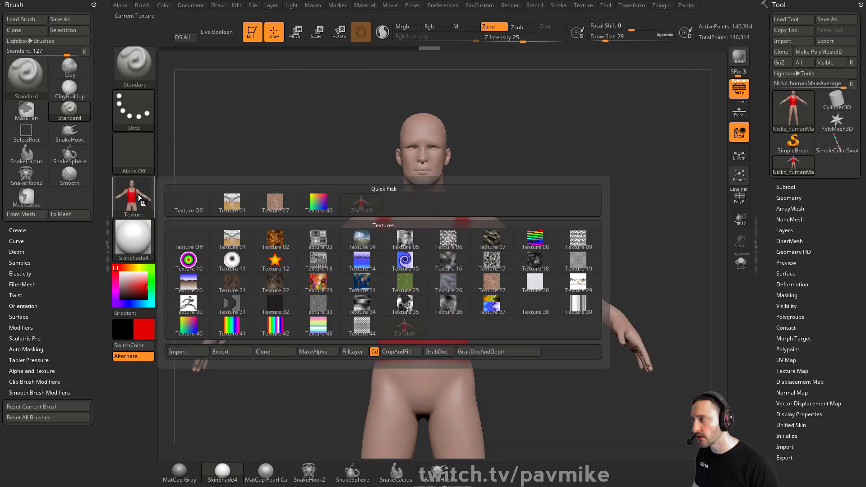
pyautogui.click(389, 356)
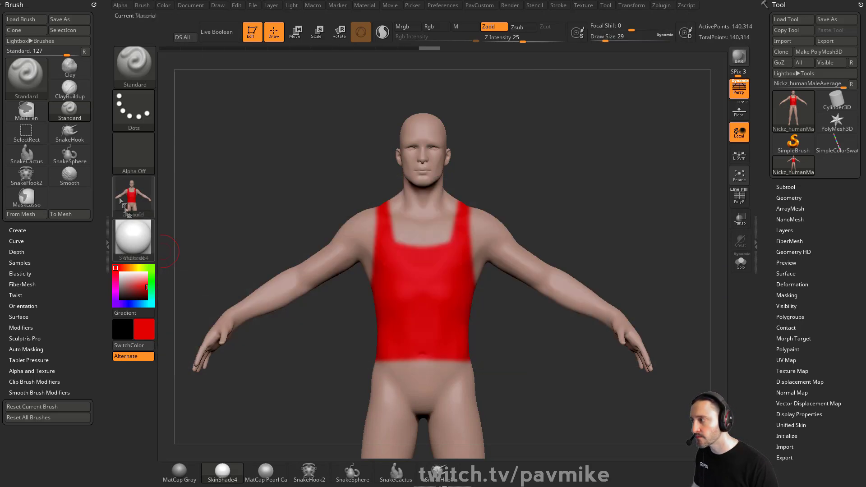
pyautogui.click(583, 5)
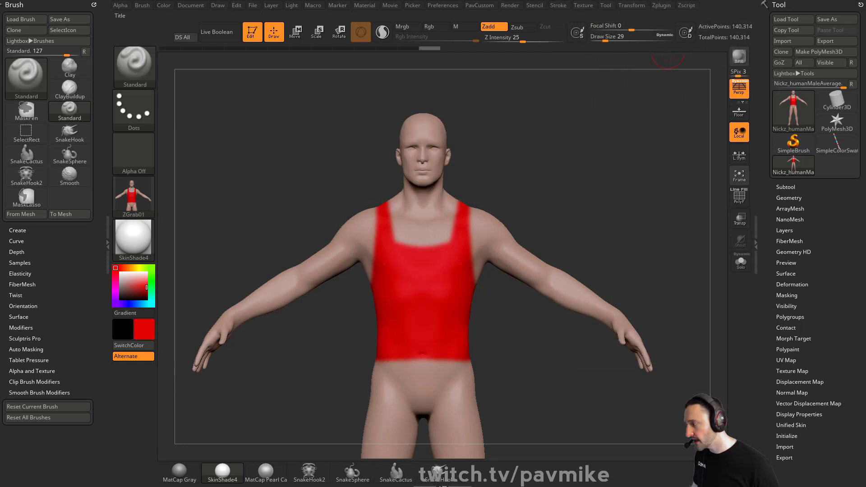
# Switch to Substance Painter and look over the female character's upper body and clothing from the front.
pyautogui.hotkey('alt', 'Tab')
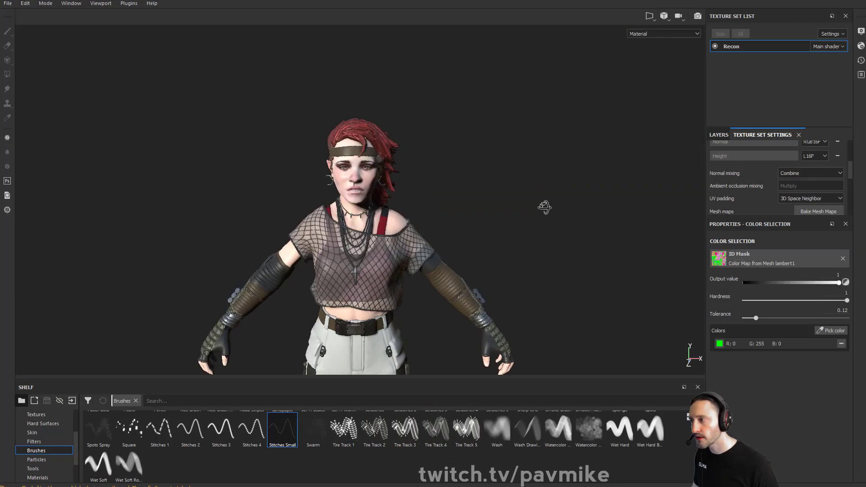
pyautogui.keyDown('alt'); pyautogui.moveTo(529, 204); pyautogui.dragTo(522, 145, button='middle'); pyautogui.keyUp('alt')
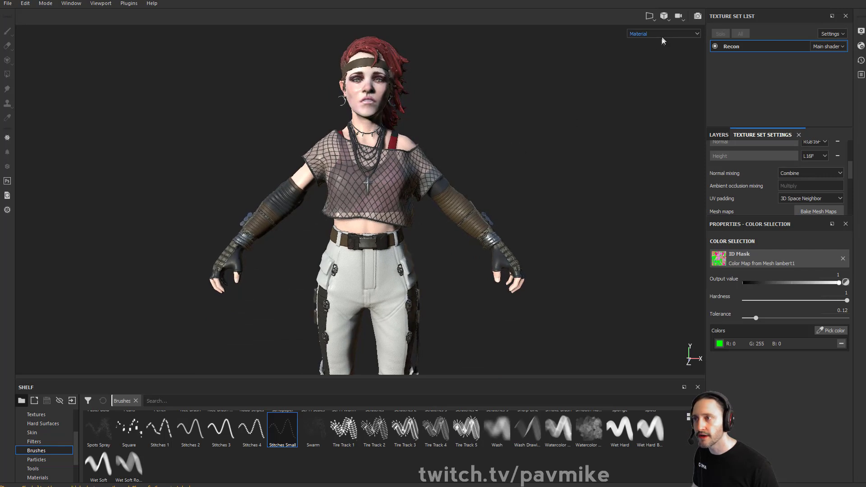
pyautogui.click(669, 20)
pyautogui.click(675, 40)
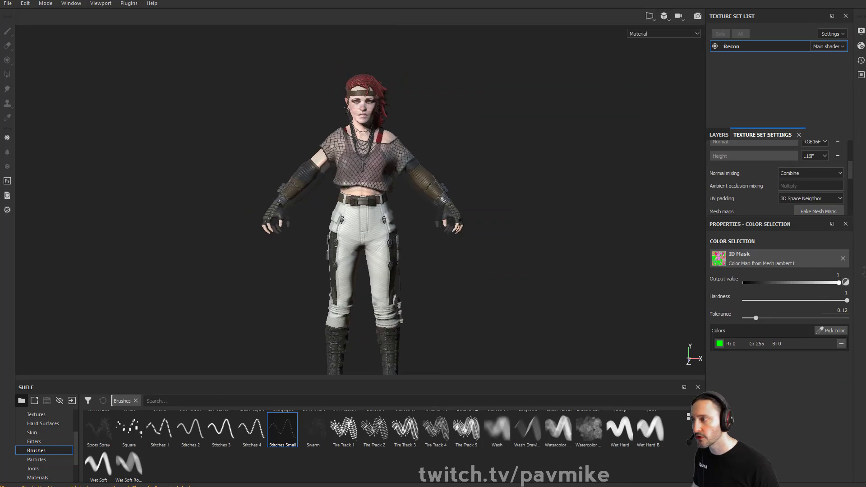
pyautogui.scroll(5, 681, 217)
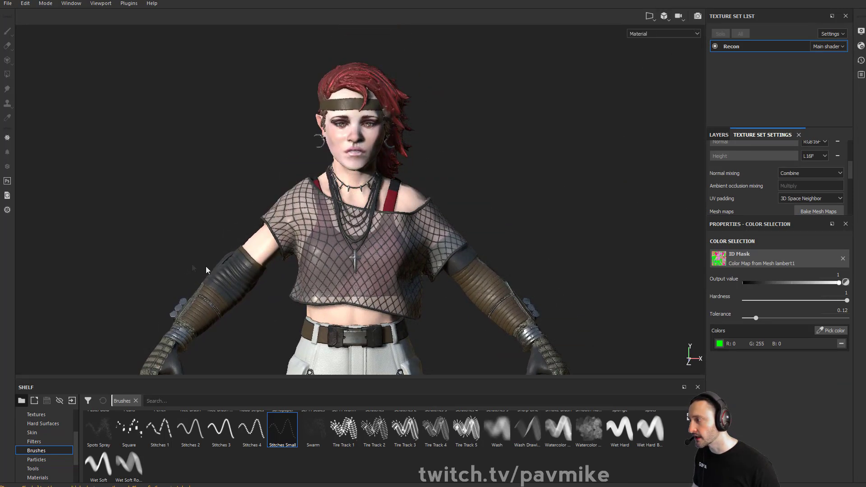
# Switch back to ZBrush and export the ZGrab01 texture with its material index saved as a separate channel.
pyautogui.hotkey('alt', 'Tab')
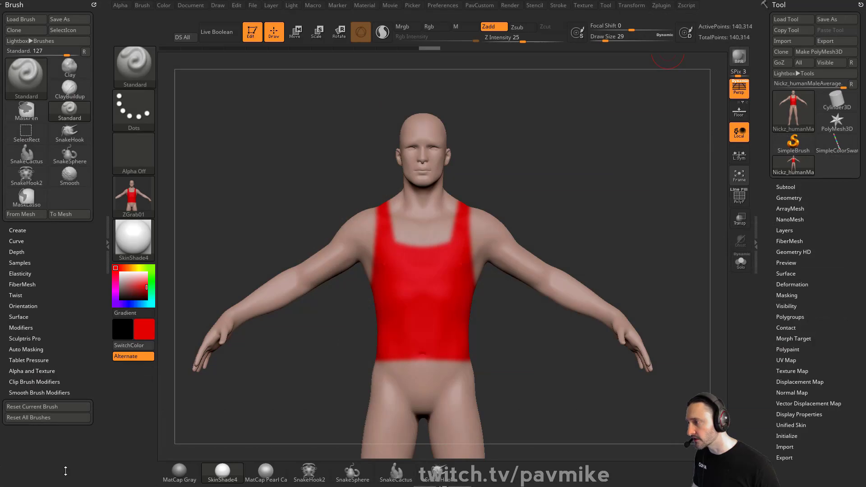
pyautogui.keyDown('alt'); pyautogui.moveTo(599, 190); pyautogui.dragTo(607, 164); pyautogui.keyUp('alt')
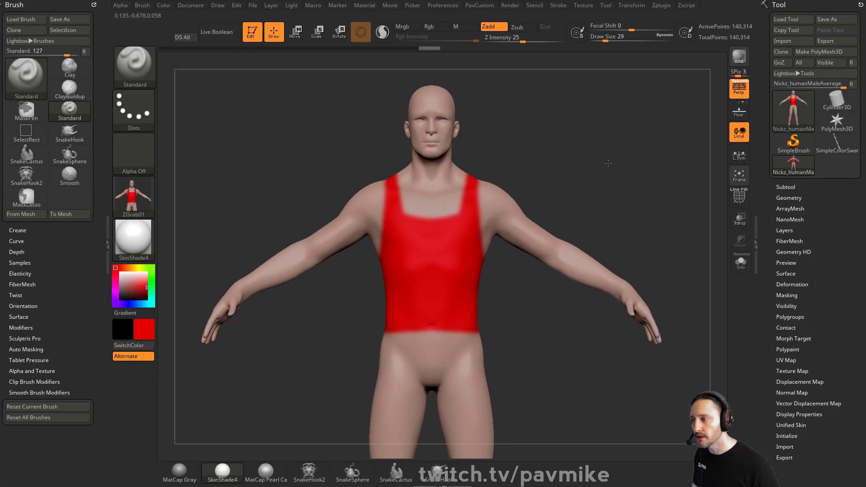
pyautogui.click(140, 196)
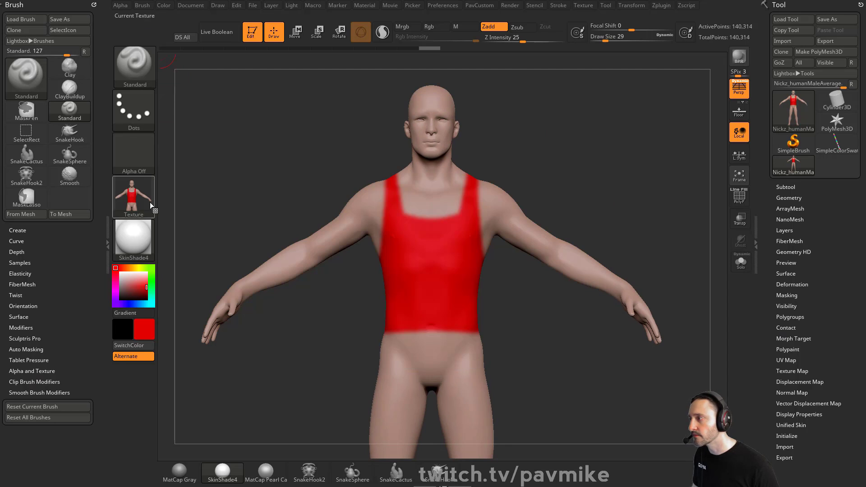
pyautogui.click(134, 196)
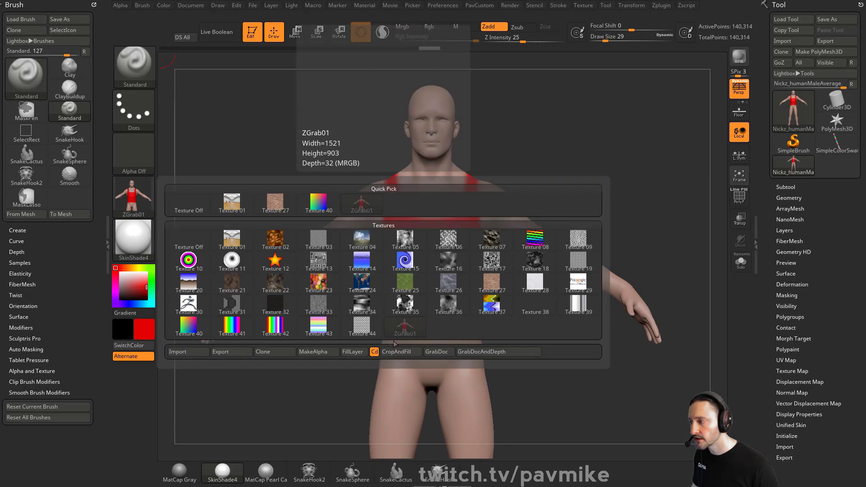
pyautogui.click(246, 354)
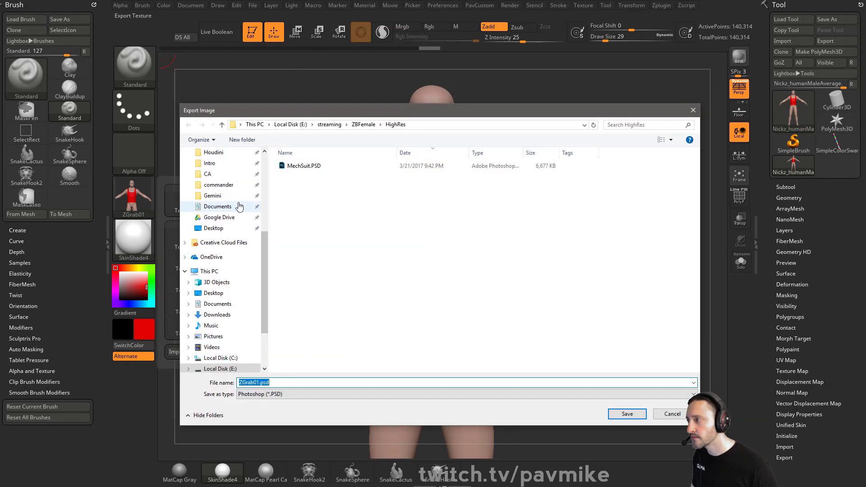
pyautogui.scroll(2, 239, 203)
pyautogui.click(238, 204)
pyautogui.click(639, 415)
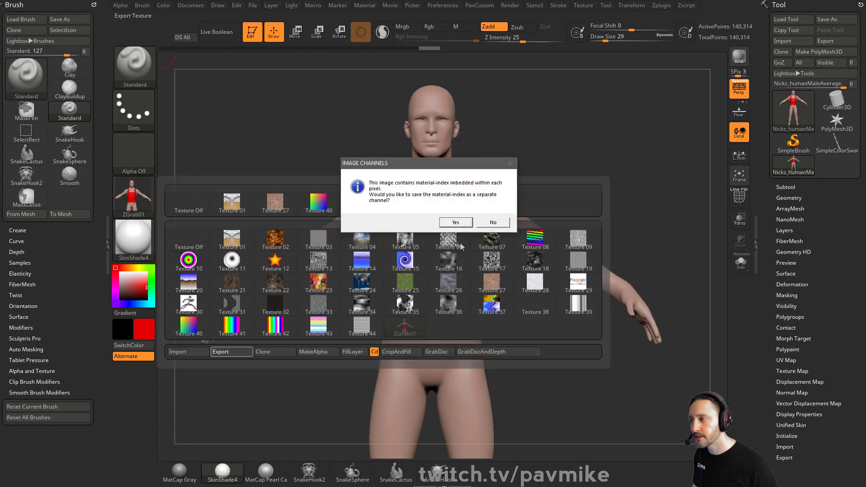
pyautogui.click(455, 222)
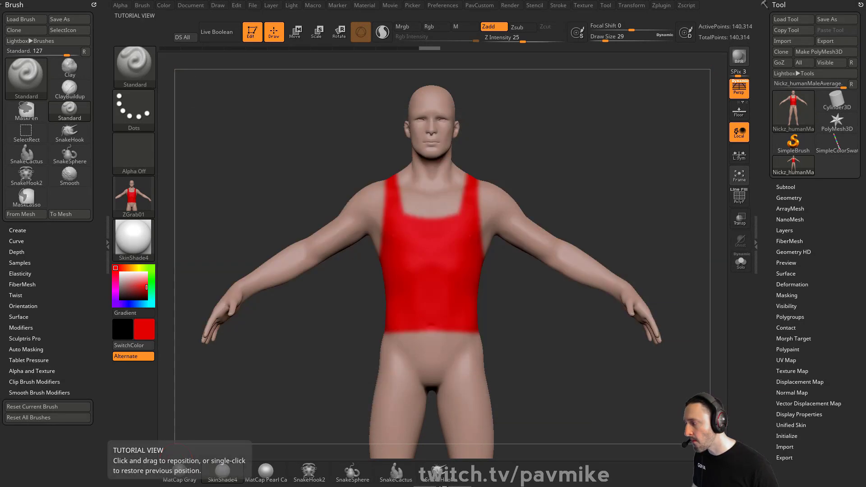
# Switch to Substance Painter and import ZGrab01.jpg from the file explorer as a texture into the shelf named 'shelf'.
pyautogui.hotkey('alt', 'Tab')
pyautogui.press('super+e')
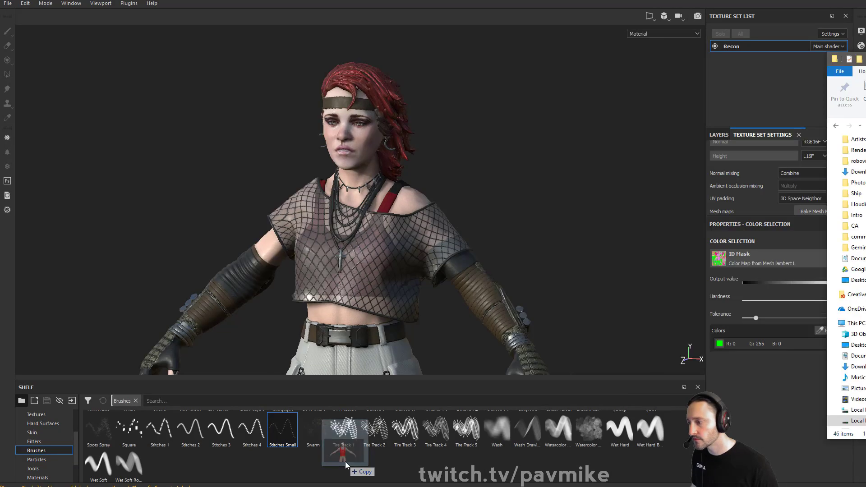
pyautogui.moveTo(345, 461); pyautogui.dragTo(332, 456)
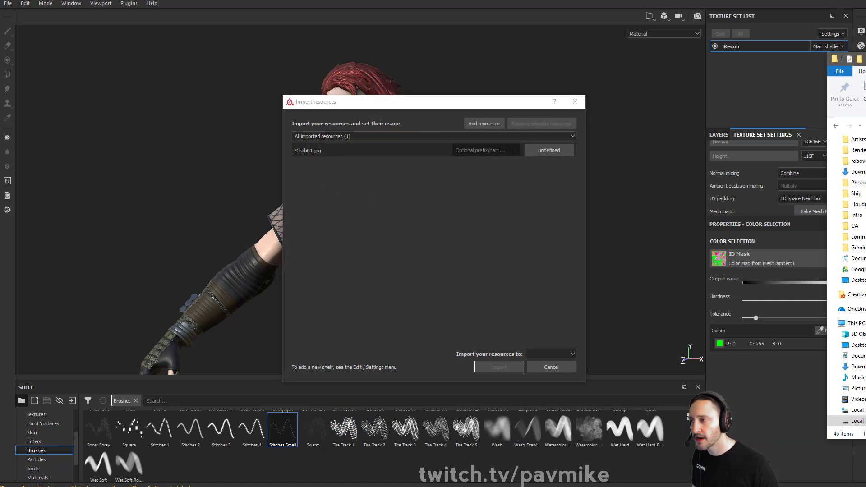
pyautogui.click(559, 151)
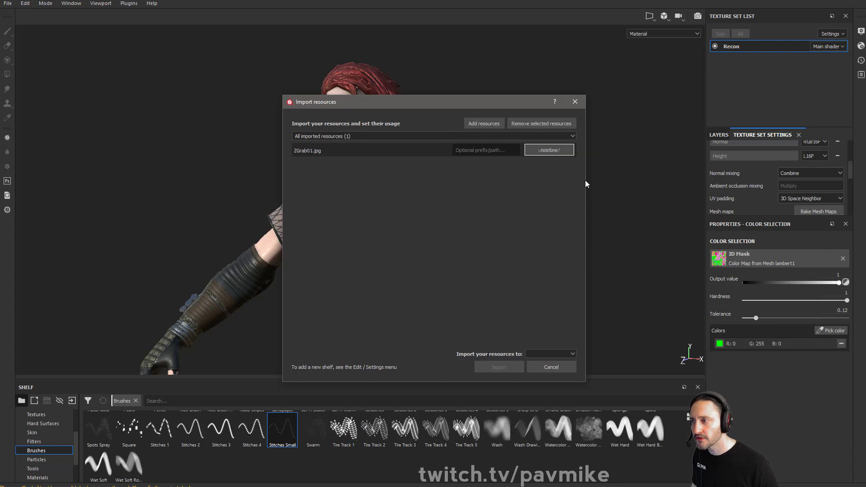
pyautogui.click(582, 184)
pyautogui.click(537, 354)
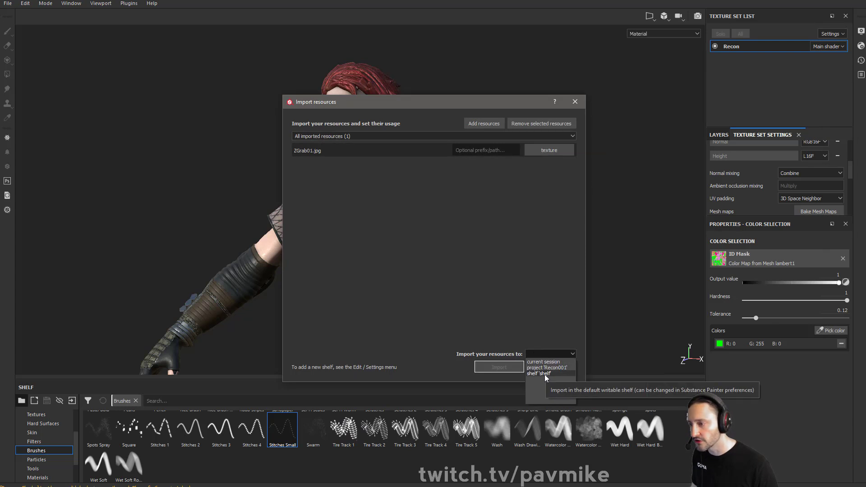
pyautogui.click(542, 373)
pyautogui.click(499, 367)
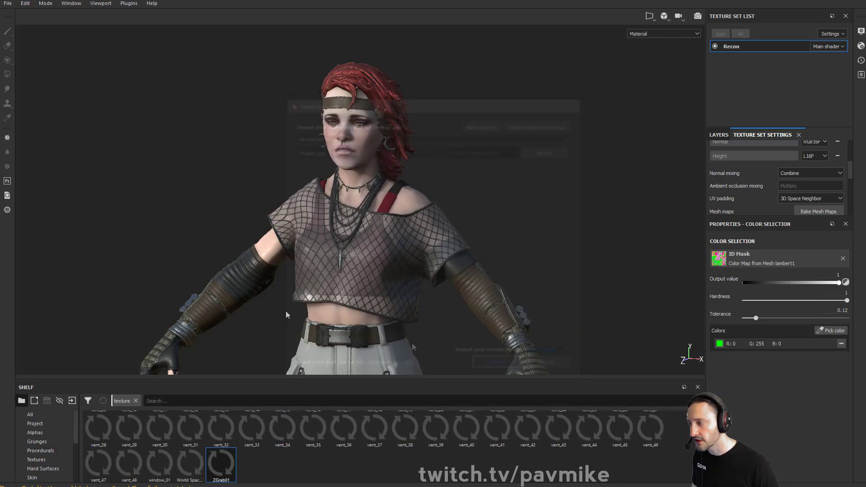
pyautogui.keyDown('alt'); pyautogui.moveTo(481, 128); pyautogui.dragTo(561, 200); pyautogui.keyUp('alt')
pyautogui.keyDown('alt'); pyautogui.moveTo(560, 201); pyautogui.dragTo(472, 219, button='right'); pyautogui.keyUp('alt')
pyautogui.moveTo(499, 235)
pyautogui.keyDown('alt'); pyautogui.mouseDown(button='middle')
pyautogui.moveTo(476, 181)
pyautogui.moveTo(513, 169)
pyautogui.mouseUp(button='middle'); pyautogui.keyUp('alt')
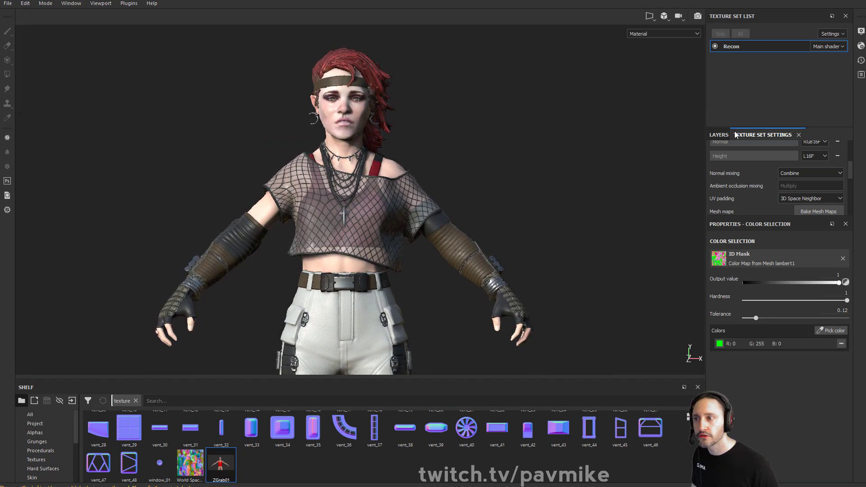
pyautogui.click(721, 135)
pyautogui.click(740, 169)
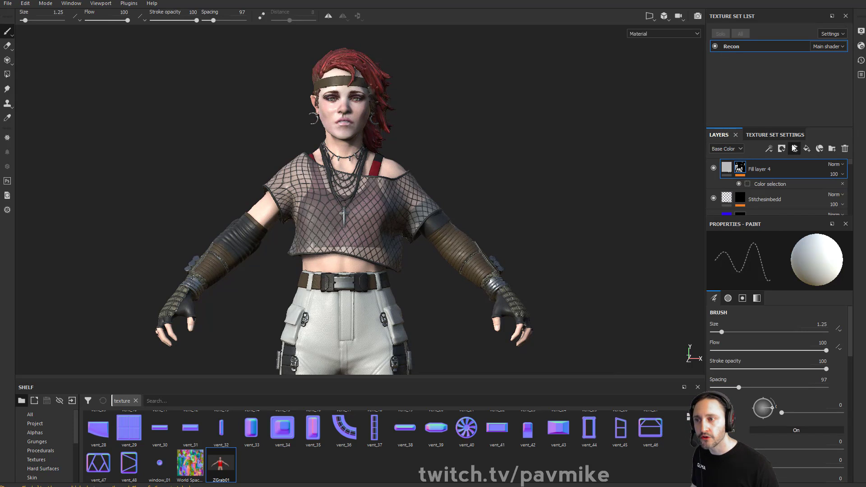
pyautogui.click(794, 148)
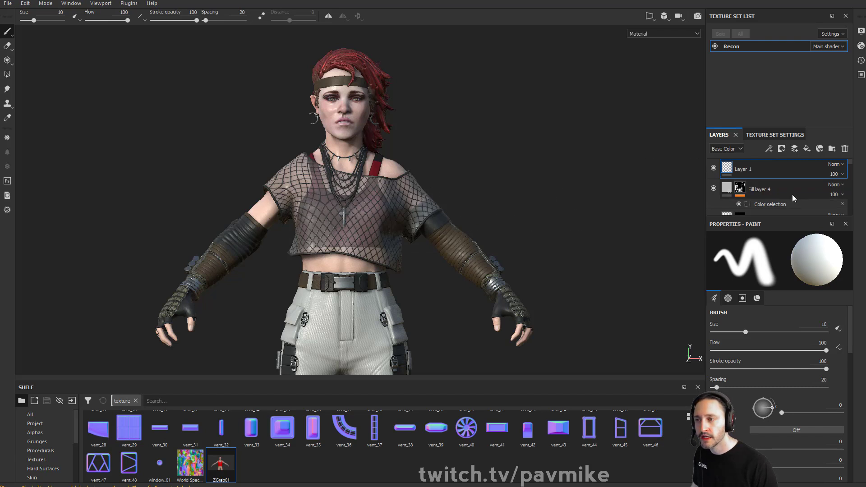
pyautogui.click(845, 150)
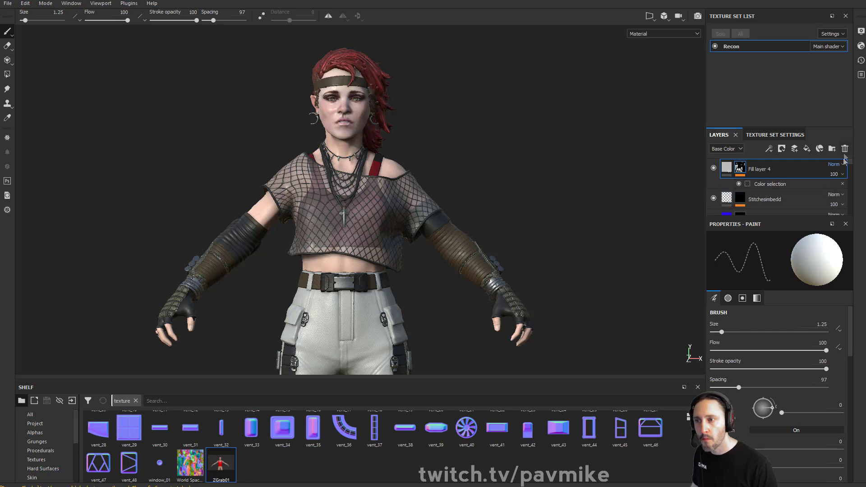
# Preview the masks of the Shirt and Vest groups, and expand the Vest group to select its ColorBreakup layer.
pyautogui.moveTo(851, 181); pyautogui.dragTo(849, 207)
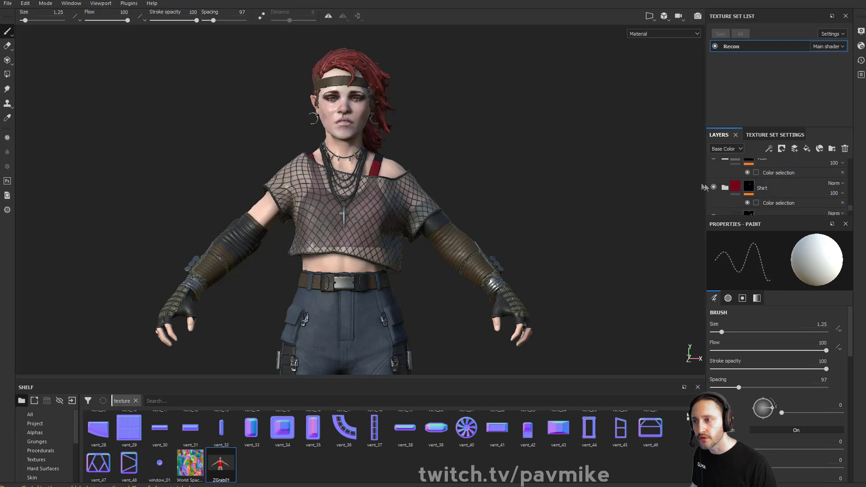
pyautogui.keyDown('alt'); pyautogui.click(749, 189); pyautogui.keyUp('alt')
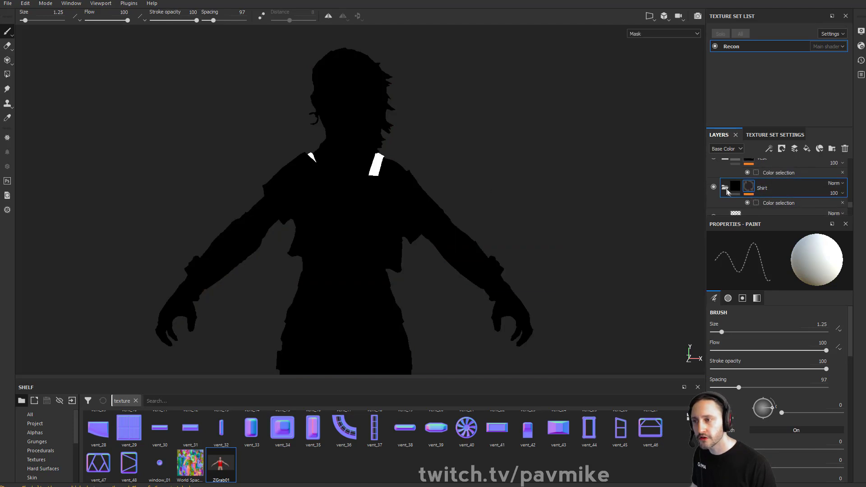
pyautogui.moveTo(850, 207); pyautogui.dragTo(852, 212)
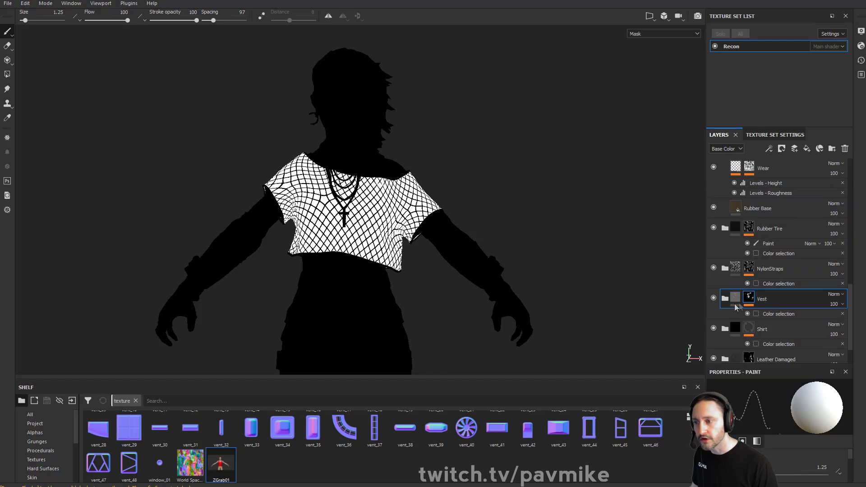
pyautogui.click(726, 299)
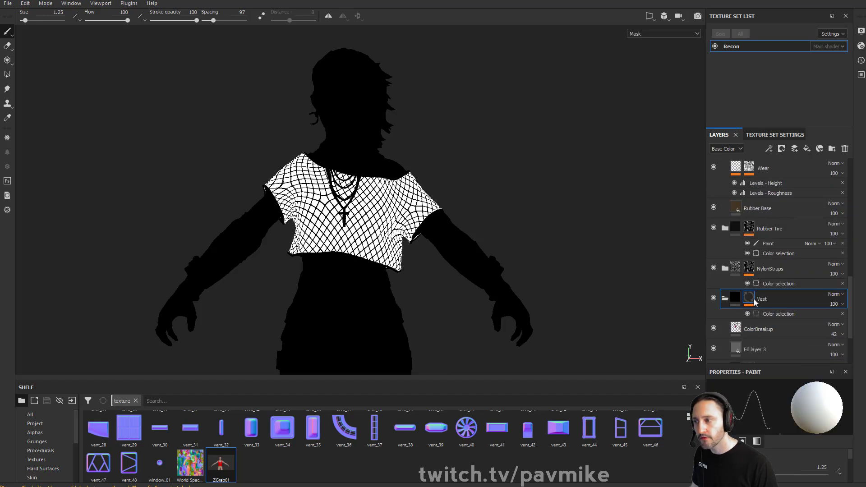
pyautogui.click(736, 329)
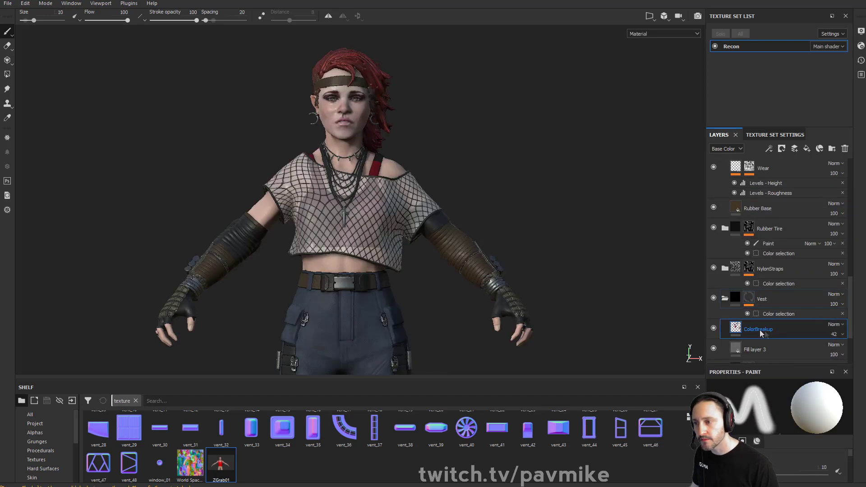
# Add a new paint layer above ColorBreakup in the Vest group and hide the ColorBreakup layer.
pyautogui.click(714, 329)
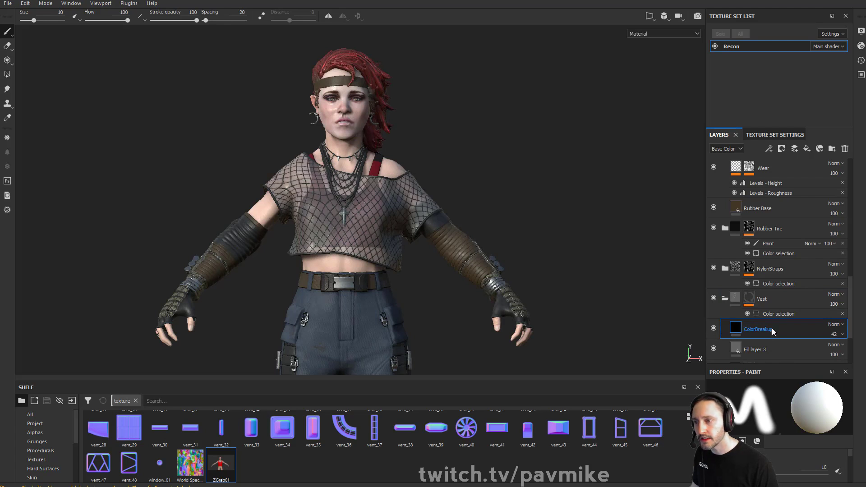
pyautogui.click(796, 154)
pyautogui.click(714, 347)
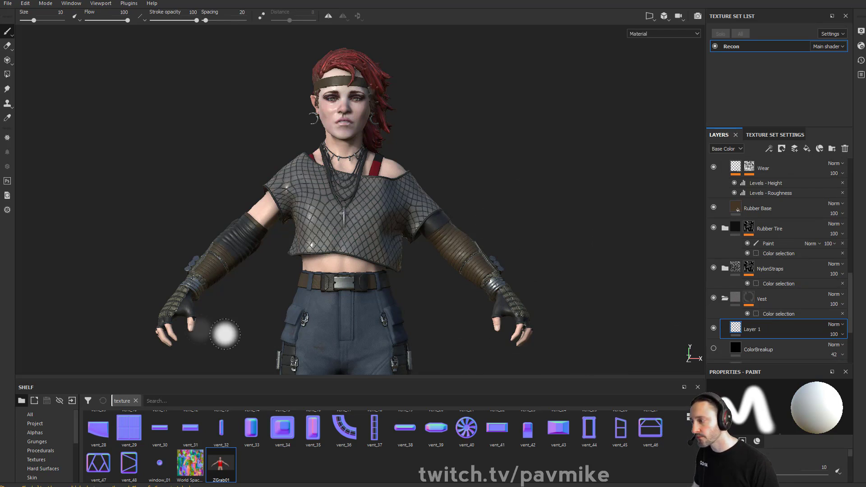
# Activate the Projection tool for Layer 1 and assign the ZGrab01 texture as its base color.
pyautogui.press('3')
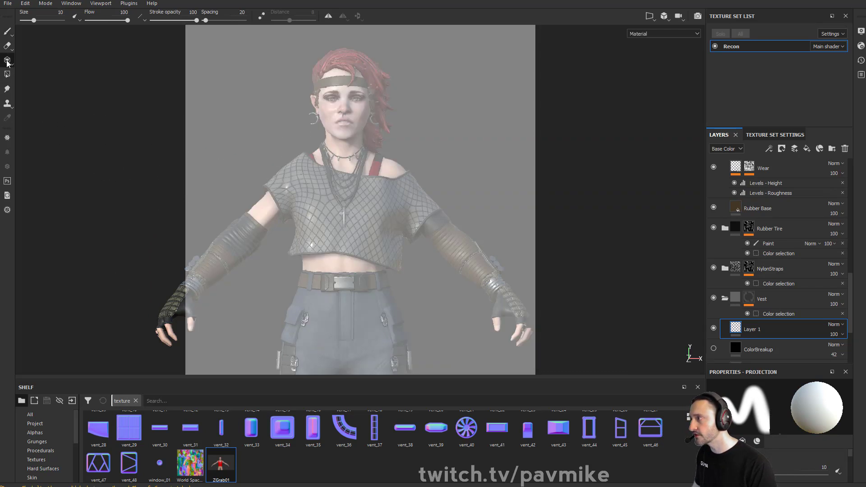
pyautogui.scroll(-3, 751, 326)
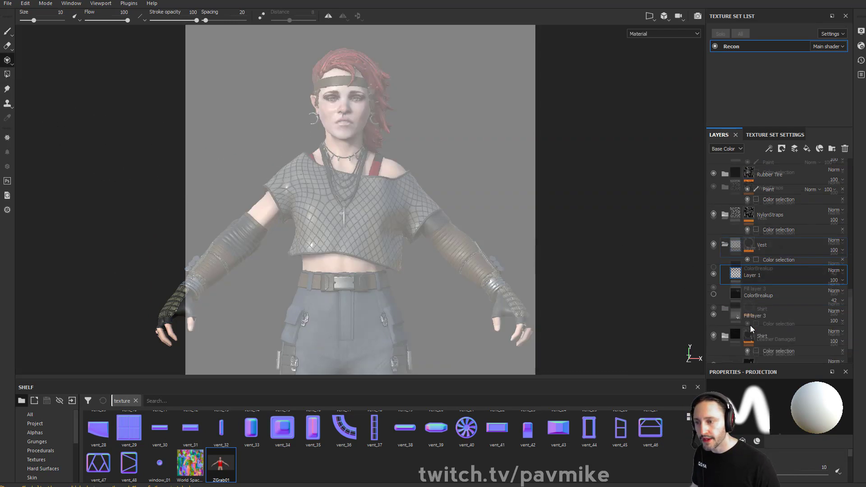
pyautogui.moveTo(798, 364); pyautogui.dragTo(796, 278)
pyautogui.scroll(-10, 790, 439)
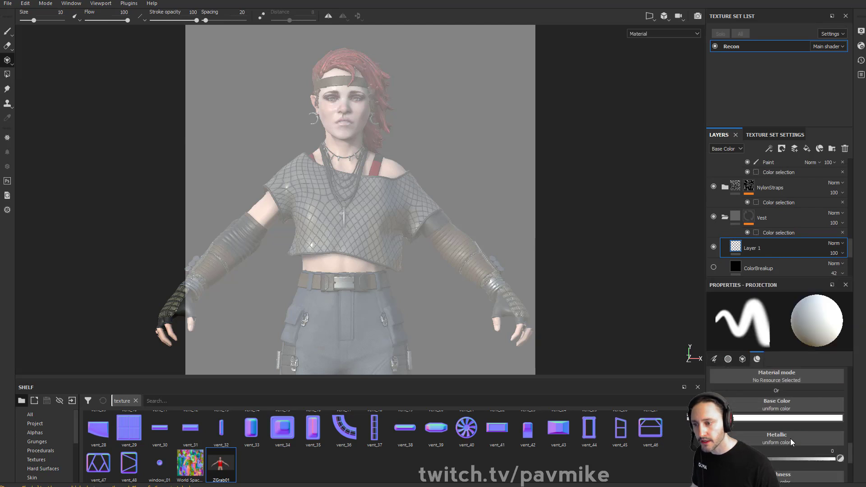
pyautogui.scroll(1, 791, 439)
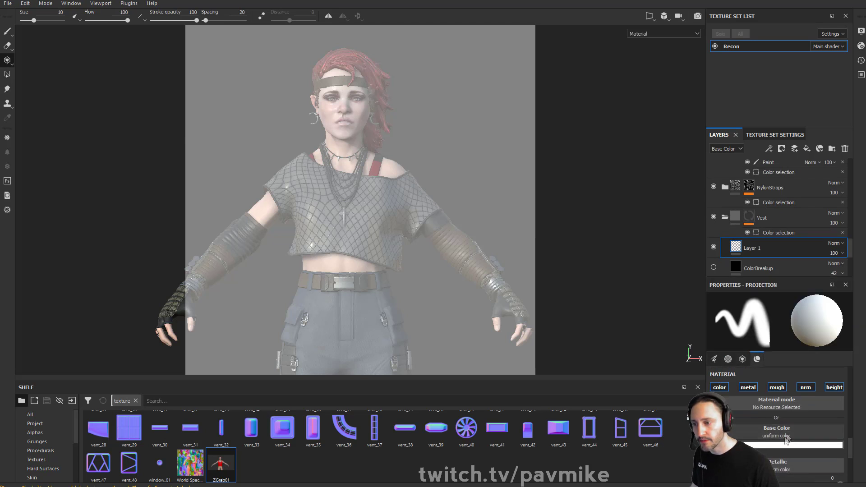
pyautogui.moveTo(221, 465); pyautogui.dragTo(776, 436)
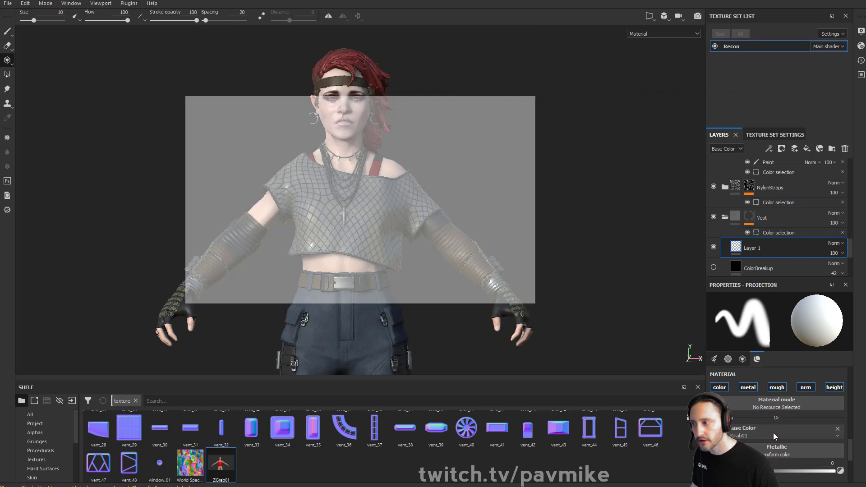
# Scale and position the ZGrab01 projection so its red tank top lines up with the character's vest.
pyautogui.moveTo(403, 189)
pyautogui.keyDown('alt'); pyautogui.mouseDown(button='right')
pyautogui.moveTo(589, 193)
pyautogui.moveTo(399, 198)
pyautogui.moveTo(408, 198)
pyautogui.mouseUp(button='right'); pyautogui.keyUp('alt')
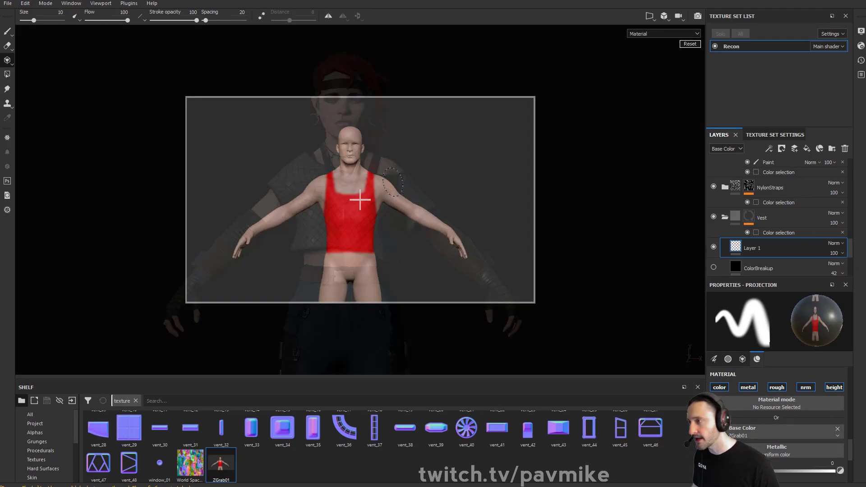
pyautogui.press('s')
pyautogui.moveTo(385, 185)
pyautogui.mouseDown()
pyautogui.moveTo(406, 184)
pyautogui.moveTo(397, 180)
pyautogui.mouseUp()
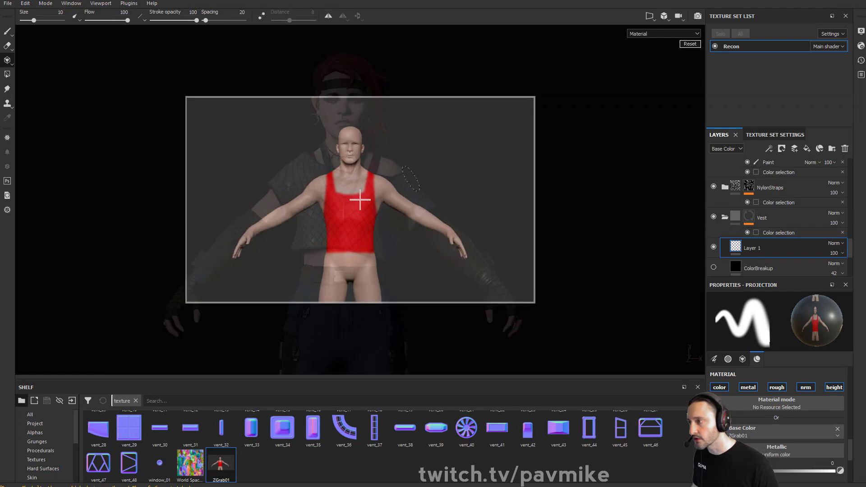
pyautogui.moveTo(397, 180); pyautogui.dragTo(557, 148, button='right')
pyautogui.keyDown('alt'); pyautogui.moveTo(557, 148); pyautogui.dragTo(554, 149, button='middle'); pyautogui.keyUp('alt')
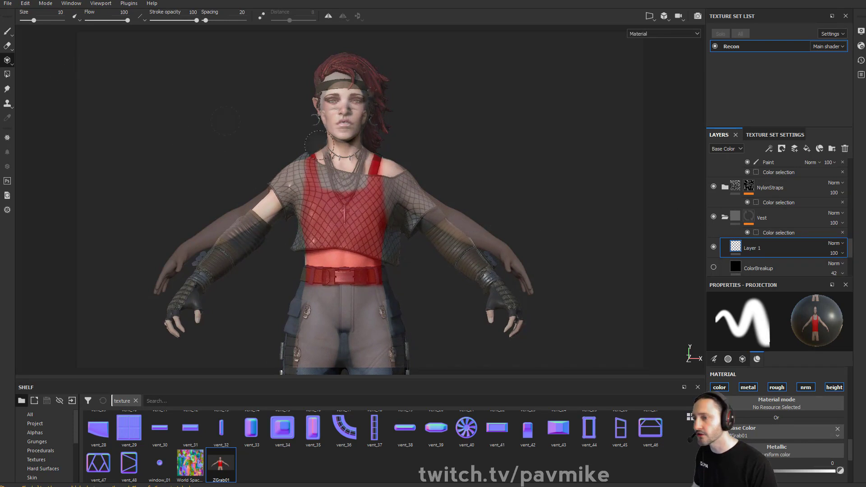
# Limit the projection to the color channel by disabling metal, rough, nrm and height, and paint the red tank top across the vest.
pyautogui.scroll(1, 835, 402)
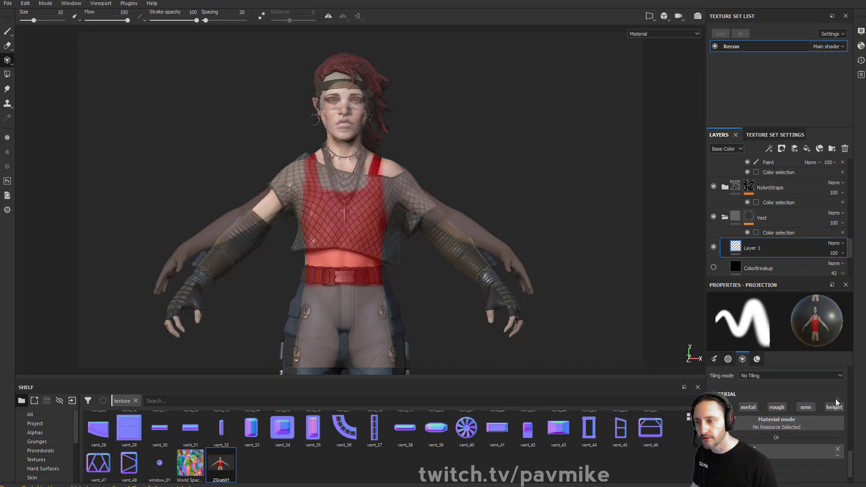
pyautogui.moveTo(315, 201)
pyautogui.mouseDown()
pyautogui.moveTo(315, 174)
pyautogui.moveTo(303, 173)
pyautogui.mouseUp()
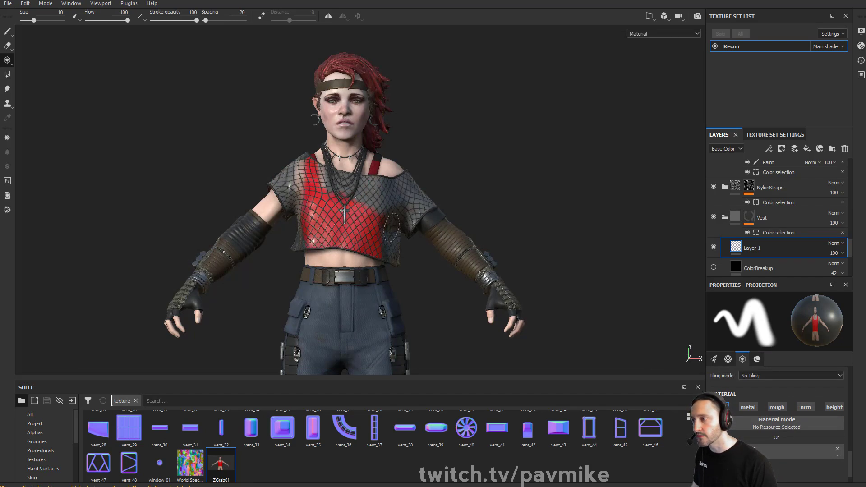
pyautogui.moveTo(359, 172); pyautogui.dragTo(302, 178)
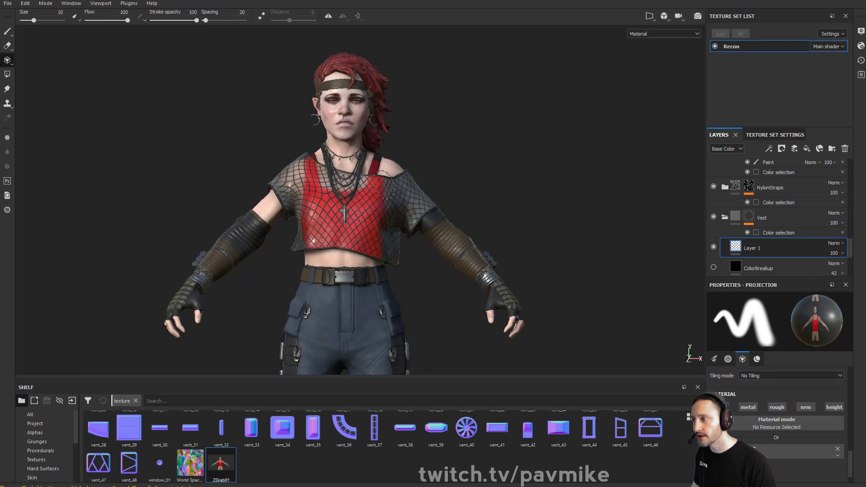
pyautogui.moveTo(385, 185); pyautogui.dragTo(366, 262)
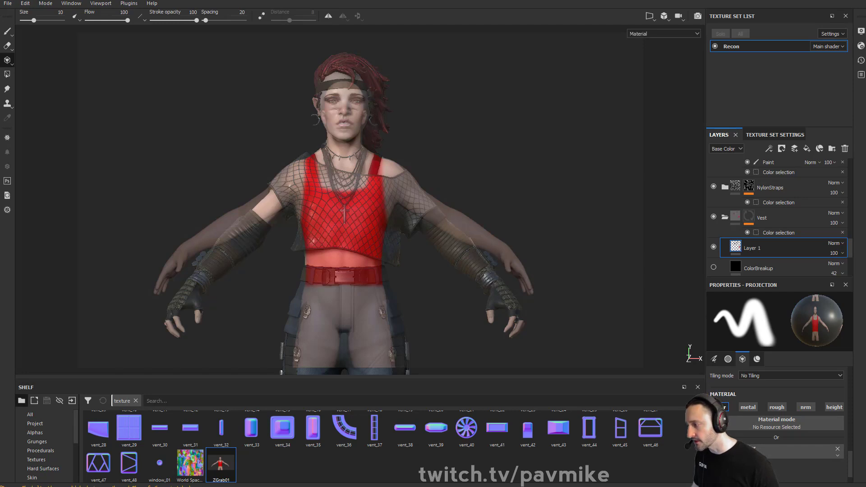
# Switch to PowerPoint to view the slide with the front, back and side projection images, and return to Substance Painter via ZBrush.
pyautogui.hotkey('alt', 'Tab')
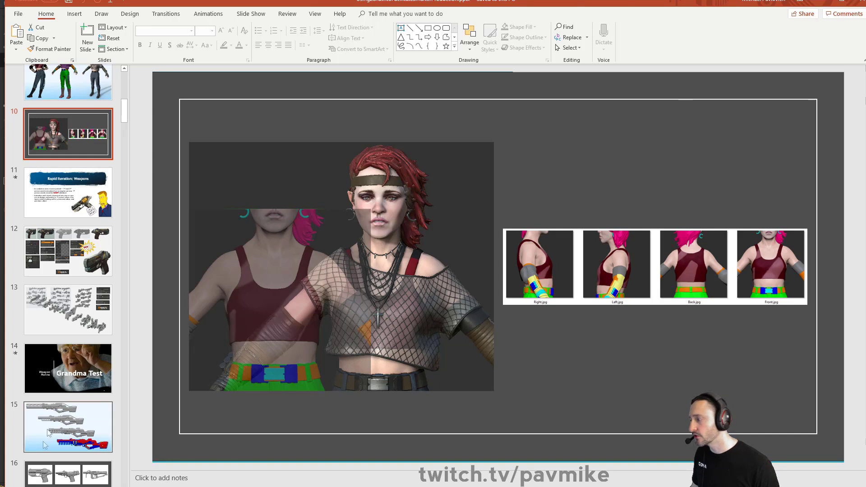
pyautogui.hotkey('alt', 'Tab')
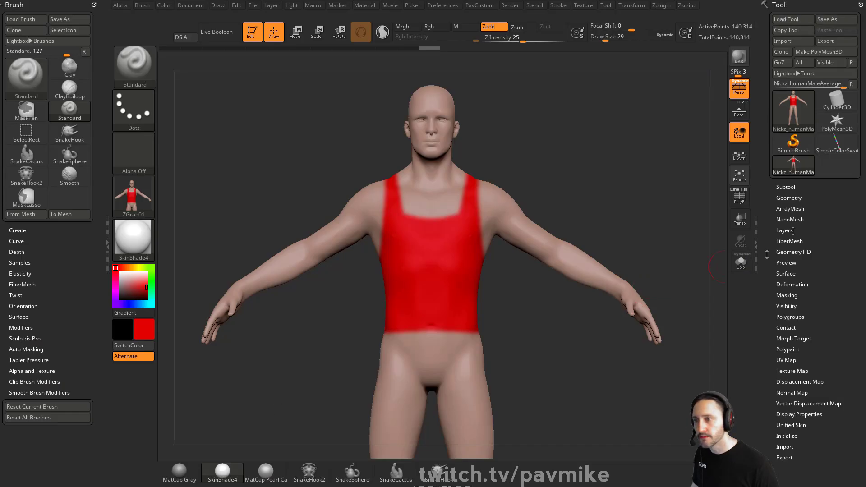
pyautogui.hotkey('alt', 'Tab')
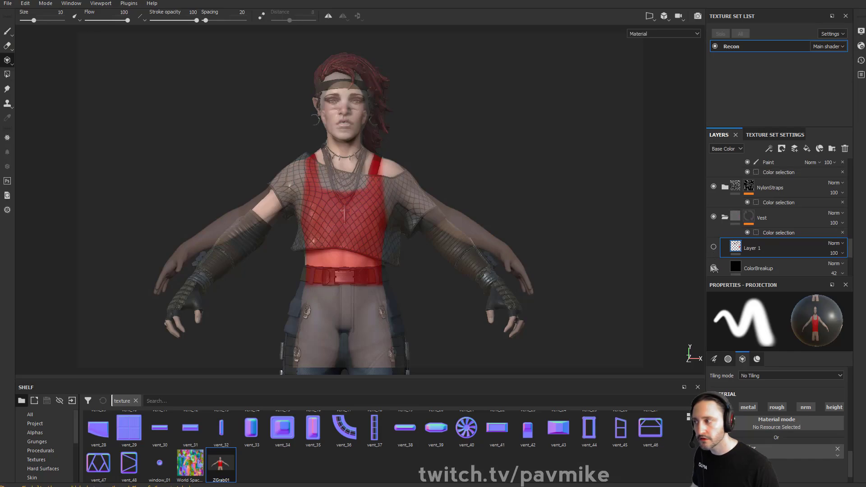
# Hide Layer 1 and show ColorBreakup, and view the whole character in perspective with the Paint tool active.
pyautogui.press('1')
pyautogui.moveTo(528, 163)
pyautogui.keyDown('alt'); pyautogui.mouseDown()
pyautogui.moveTo(343, 176)
pyautogui.moveTo(406, 176)
pyautogui.moveTo(429, 248)
pyautogui.moveTo(468, 170)
pyautogui.moveTo(259, 199)
pyautogui.moveTo(489, 151)
pyautogui.moveTo(559, 162)
pyautogui.moveTo(532, 168)
pyautogui.moveTo(550, 170)
pyautogui.moveTo(513, 151)
pyautogui.moveTo(605, 110)
pyautogui.moveTo(545, 88)
pyautogui.mouseUp(); pyautogui.keyUp('alt')
pyautogui.keyDown('shift'); pyautogui.moveTo(545, 88); pyautogui.dragTo(580, 251, button='right'); pyautogui.keyUp('shift')
pyautogui.keyDown('alt'); pyautogui.moveTo(580, 250); pyautogui.dragTo(573, 102, button='middle'); pyautogui.keyUp('alt')
pyautogui.keyDown('alt'); pyautogui.moveTo(573, 102); pyautogui.dragTo(517, 123, button='right'); pyautogui.keyUp('alt')
pyautogui.keyDown('alt'); pyautogui.moveTo(517, 123); pyautogui.dragTo(540, 163, button='middle'); pyautogui.keyUp('alt')
pyautogui.click(665, 17)
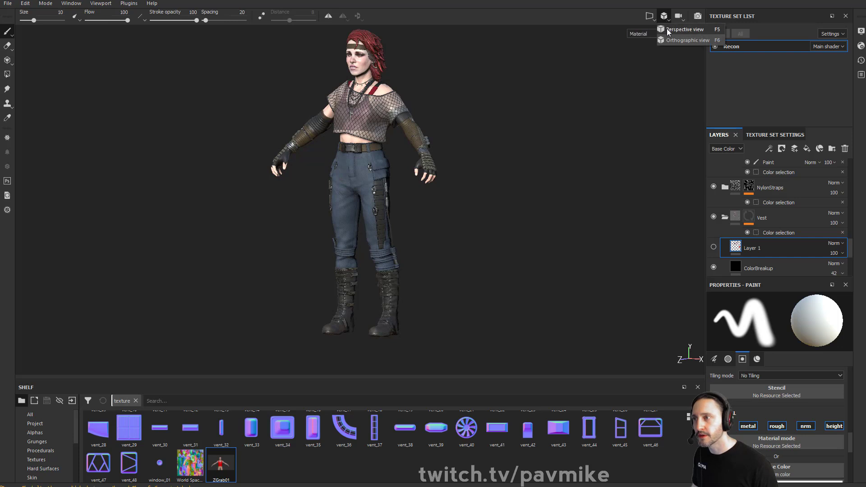
pyautogui.click(668, 30)
# Switch to Iray rendering and frame the full character from head to boots.
pyautogui.keyDown('alt'); pyautogui.moveTo(516, 147); pyautogui.dragTo(361, 244, button='right'); pyautogui.keyUp('alt')
pyautogui.keyDown('alt'); pyautogui.moveTo(361, 244); pyautogui.dragTo(401, 315, button='middle'); pyautogui.keyUp('alt')
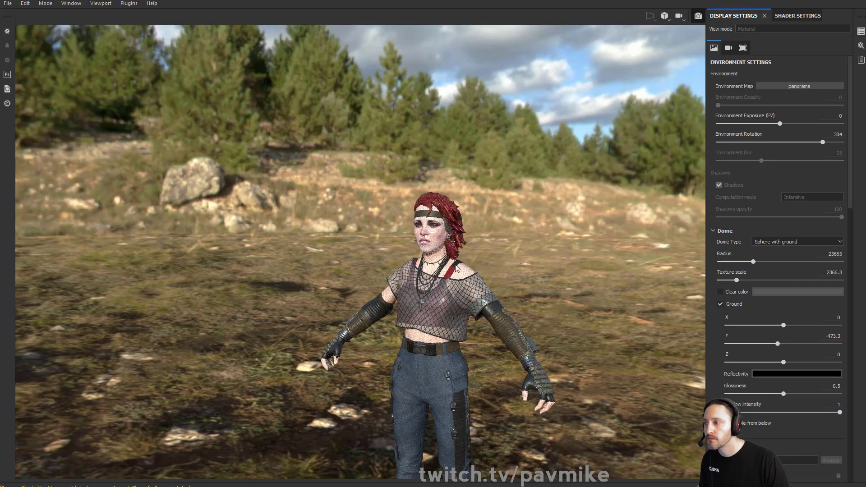
pyautogui.keyDown('alt'); pyautogui.moveTo(566, 296); pyautogui.dragTo(537, 294, button='right'); pyautogui.keyUp('alt')
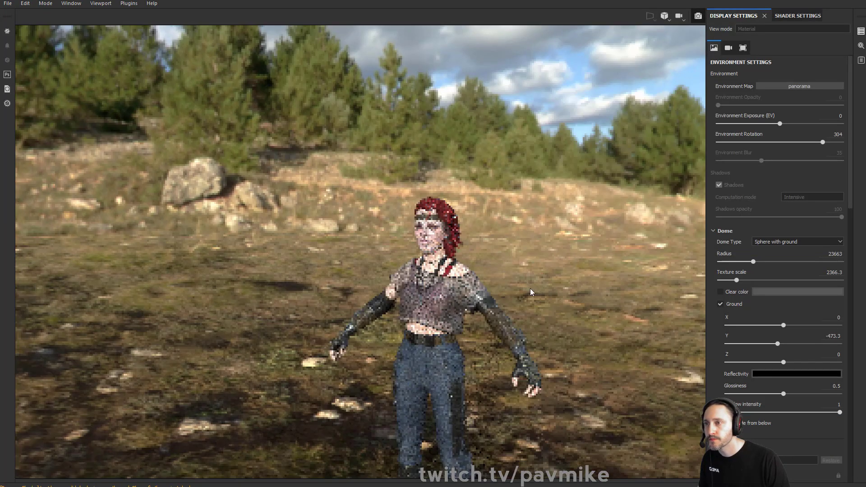
pyautogui.keyDown('alt'); pyautogui.moveTo(537, 294); pyautogui.dragTo(493, 180, button='middle'); pyautogui.keyUp('alt')
pyautogui.keyDown('alt'); pyautogui.moveTo(550, 223); pyautogui.dragTo(559, 234); pyautogui.keyUp('alt')
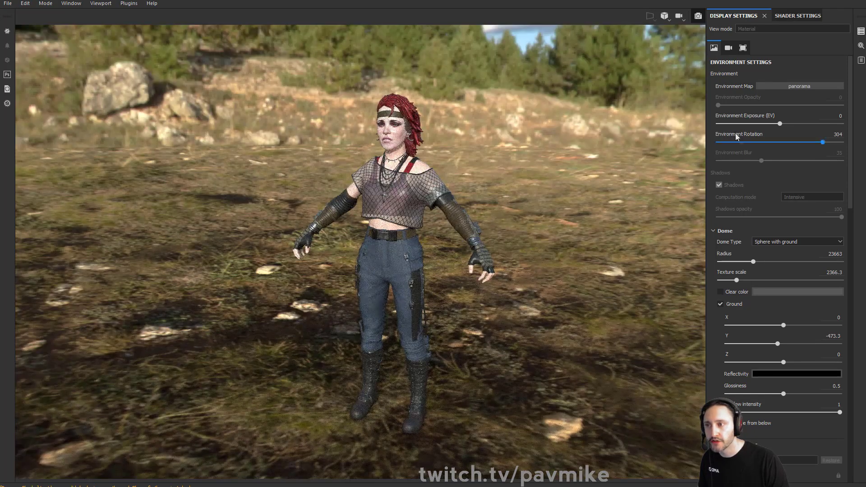
# Set the environment map to bonifacio_street and view the character against the street backdrop.
pyautogui.click(784, 86)
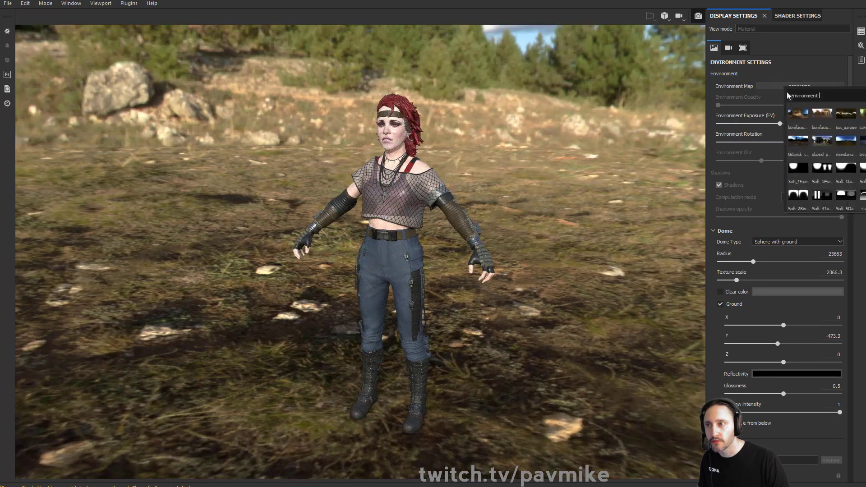
pyautogui.click(822, 114)
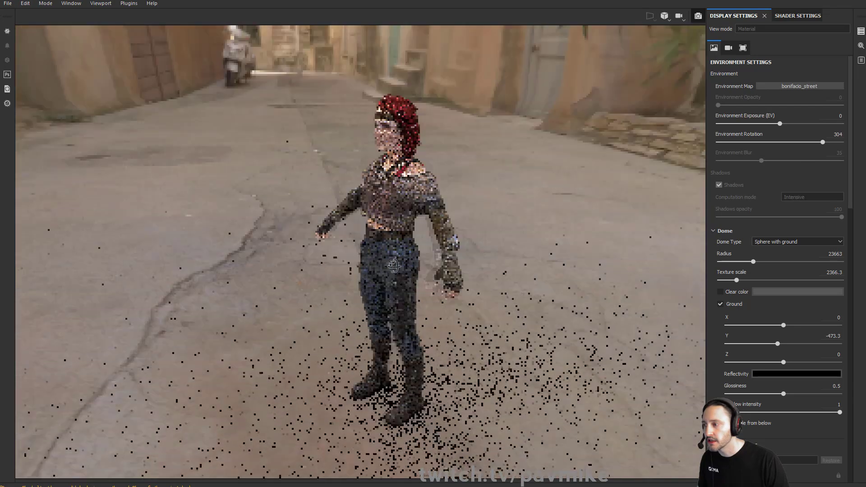
pyautogui.keyDown('alt'); pyautogui.moveTo(394, 267); pyautogui.dragTo(435, 263); pyautogui.keyUp('alt')
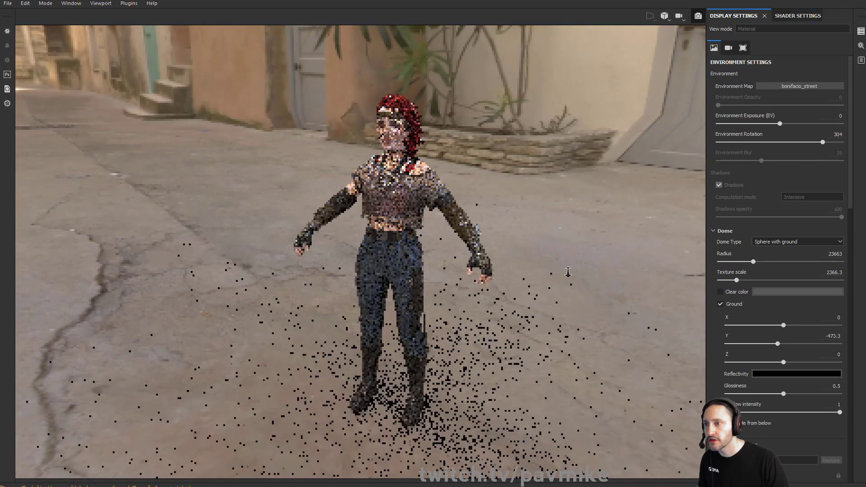
# Rotate the environment to 94 and enable Clear color to render the character against a plain background.
pyautogui.click(729, 292)
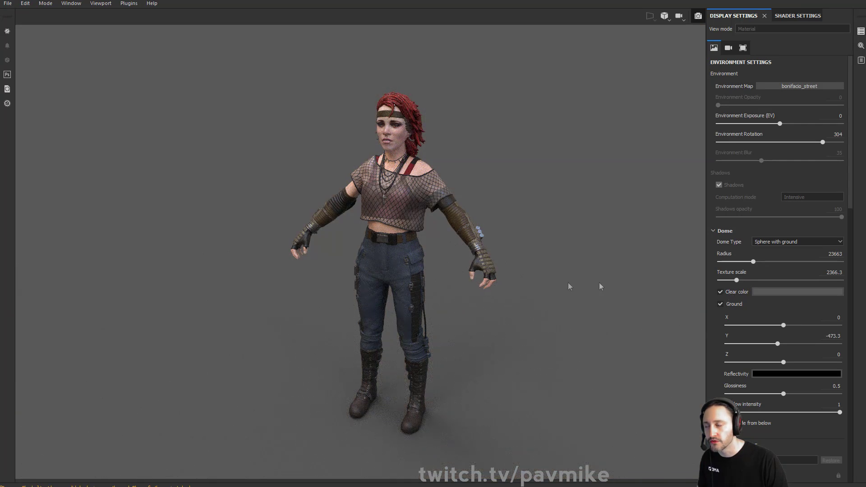
pyautogui.click(731, 293)
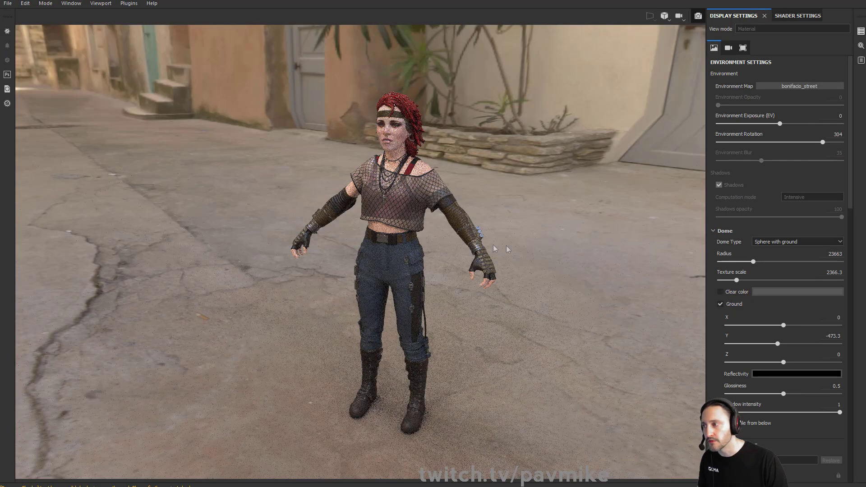
pyautogui.keyDown('shift'); pyautogui.moveTo(554, 239); pyautogui.dragTo(655, 249); pyautogui.keyUp('shift')
pyautogui.keyDown('shift'); pyautogui.moveTo(655, 248); pyautogui.dragTo(576, 257, button='right'); pyautogui.keyUp('shift')
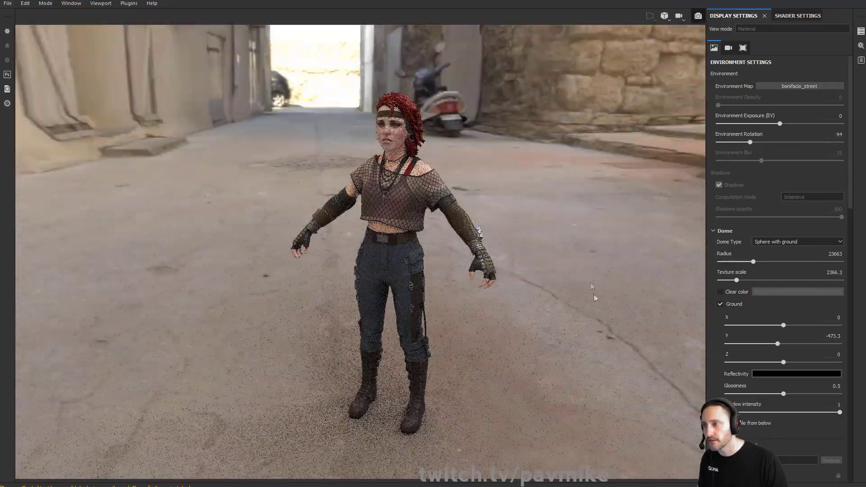
pyautogui.click(739, 294)
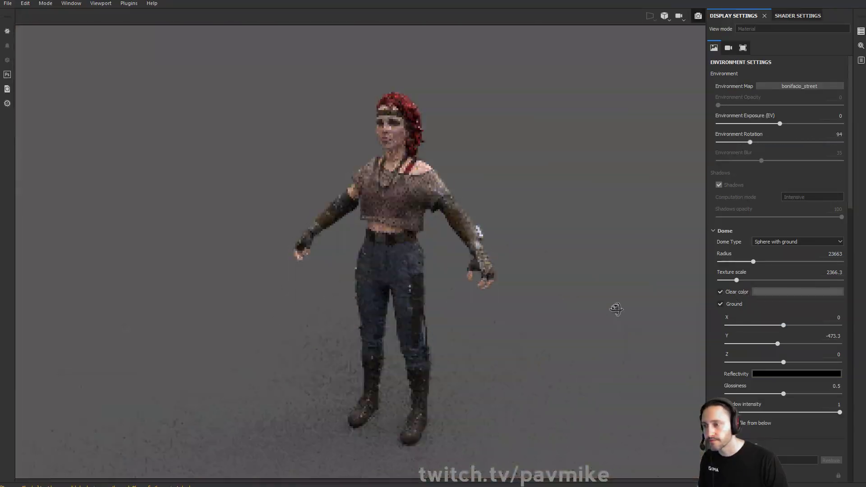
pyautogui.moveTo(462, 107); pyautogui.dragTo(589, 172)
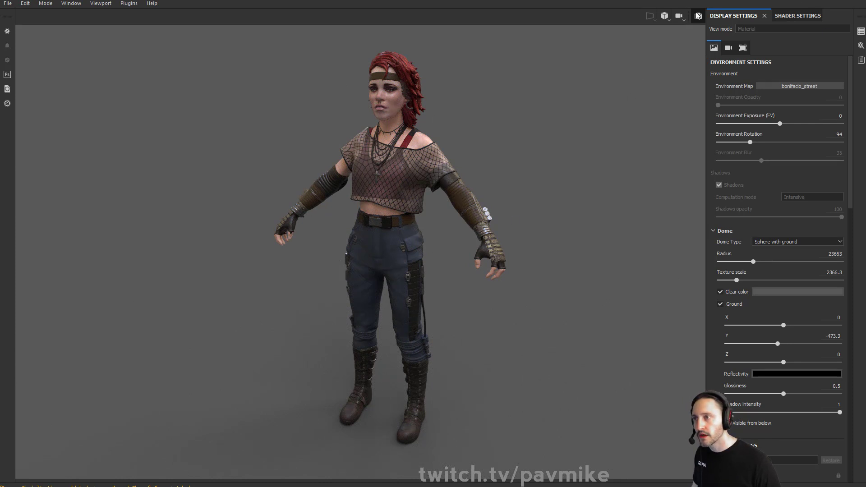
# Leave Iray rendering and return to the painting view of the character.
pyautogui.press('F10')
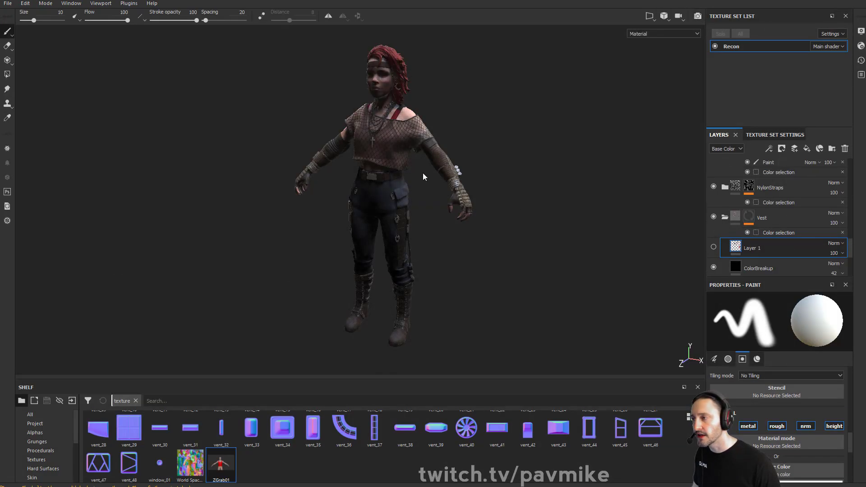
pyautogui.keyDown('alt'); pyautogui.moveTo(514, 171); pyautogui.dragTo(537, 158); pyautogui.keyUp('alt')
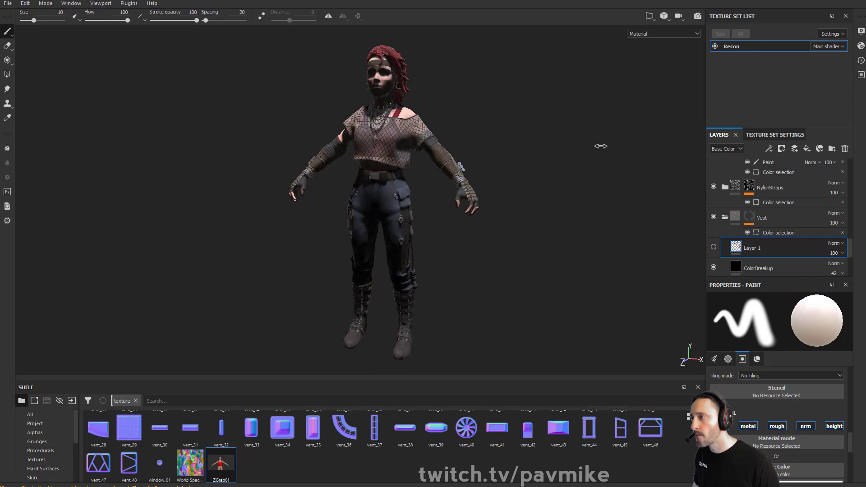